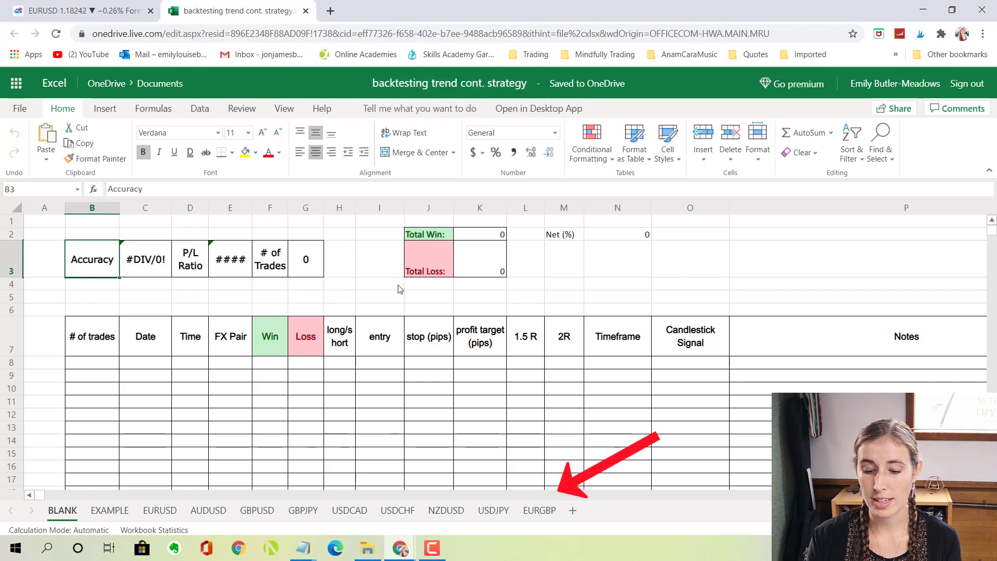
Scroll down the BLANK sheet to reveal the trade-log column headers below the summary stats
scroll(406, 296, down, 1)
scroll(406, 296, up, 1)
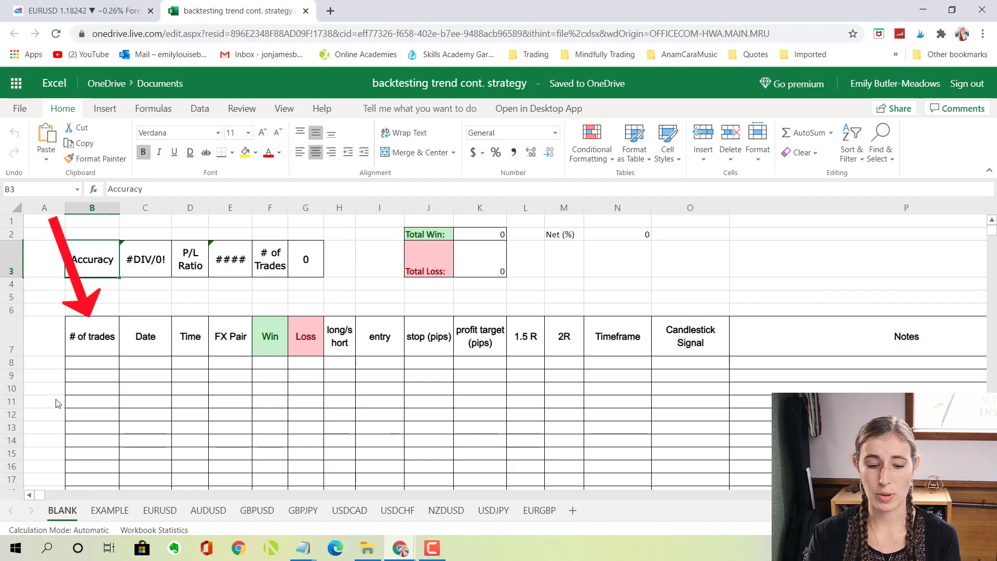
scroll(51, 339, down, 1)
scroll(50, 339, up, 1)
drag(85, 362, 84, 460)
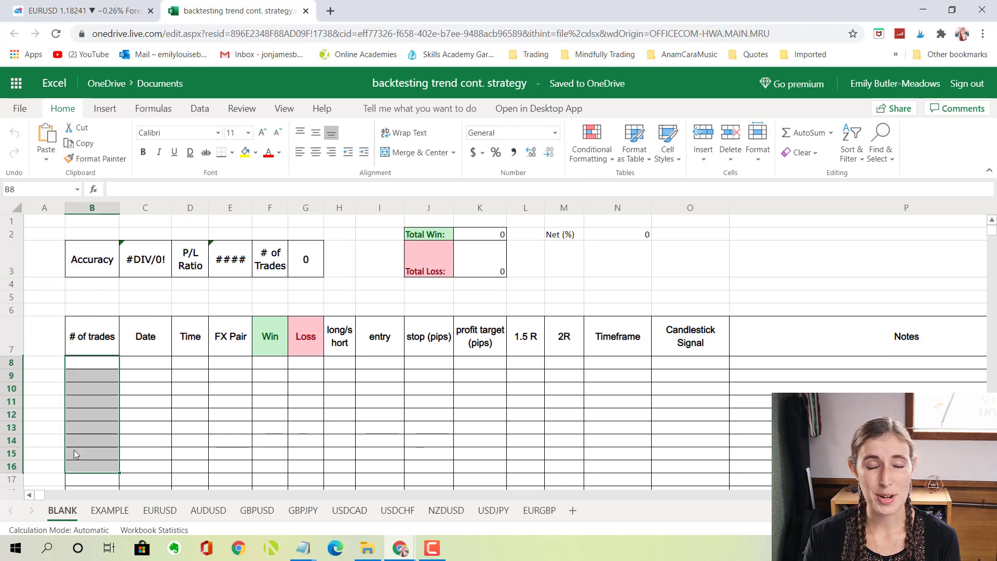
Walk through the row 8 cells under # of trades, Date, Time, FX Pair, Win and Loss
click(90, 363)
click(137, 366)
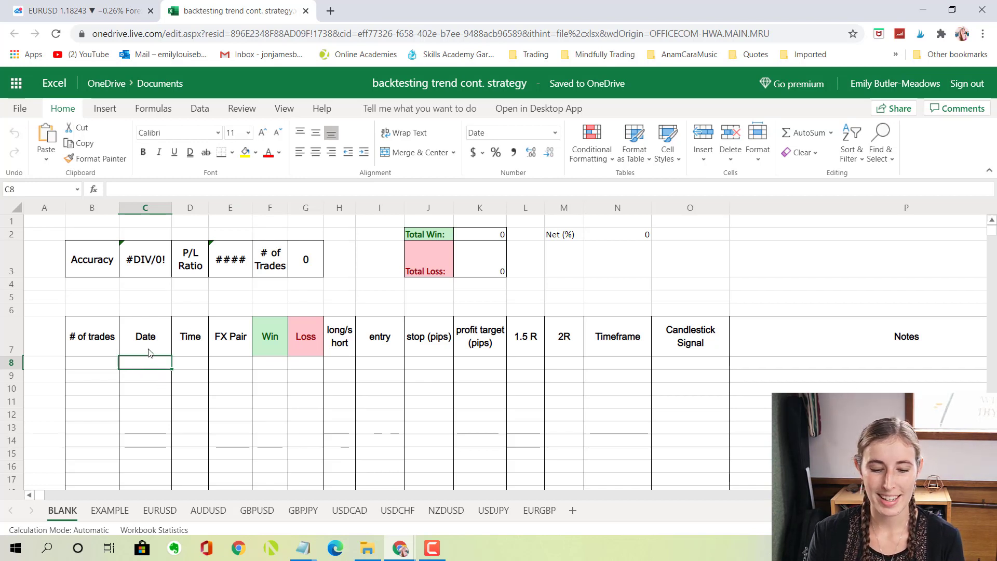
drag(146, 380, 141, 409)
click(196, 366)
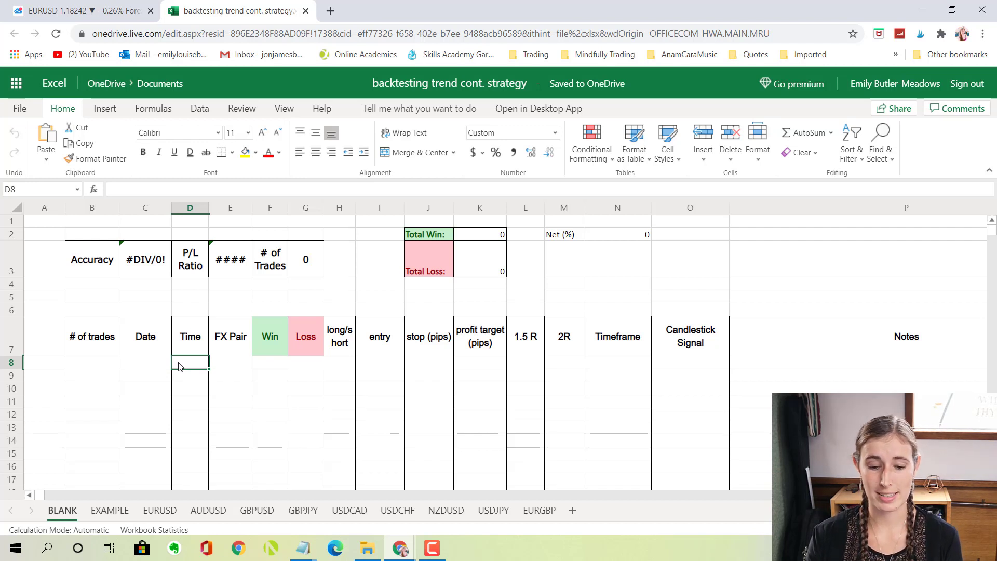
click(249, 365)
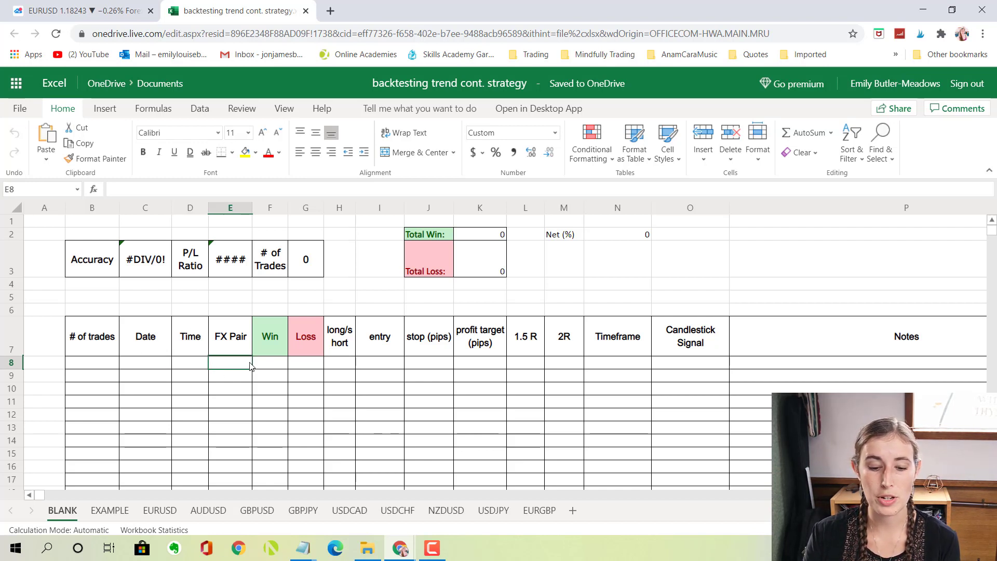
drag(229, 363, 228, 484)
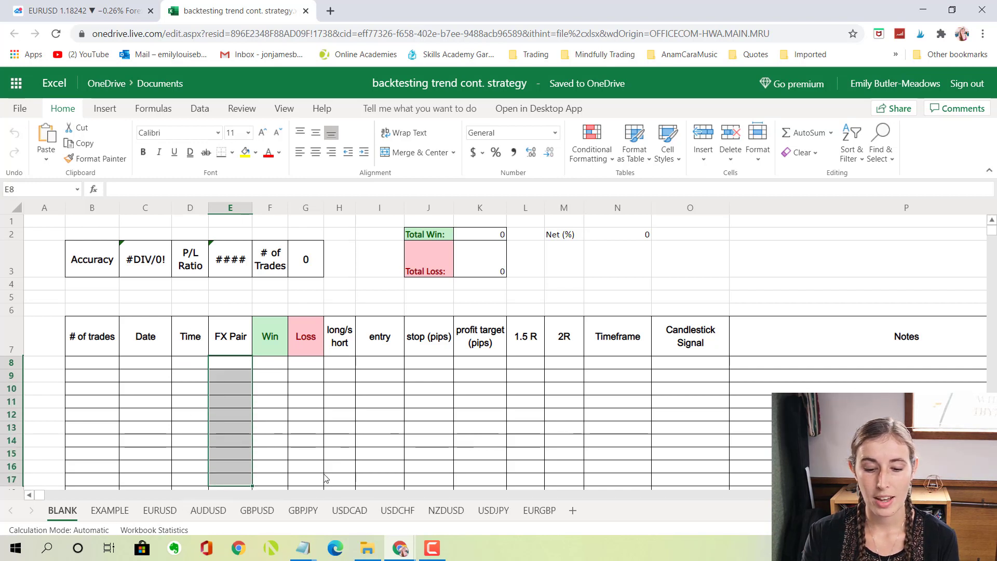
click(281, 414)
click(266, 365)
Re-enter the long/short header in H7 so it wraps after the slash
click(340, 363)
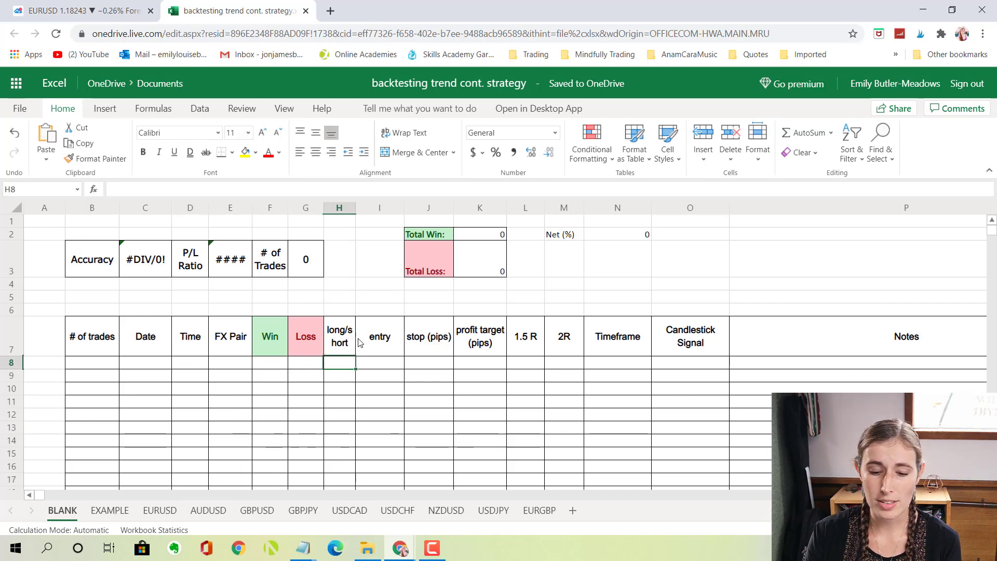
click(343, 340)
click(129, 190)
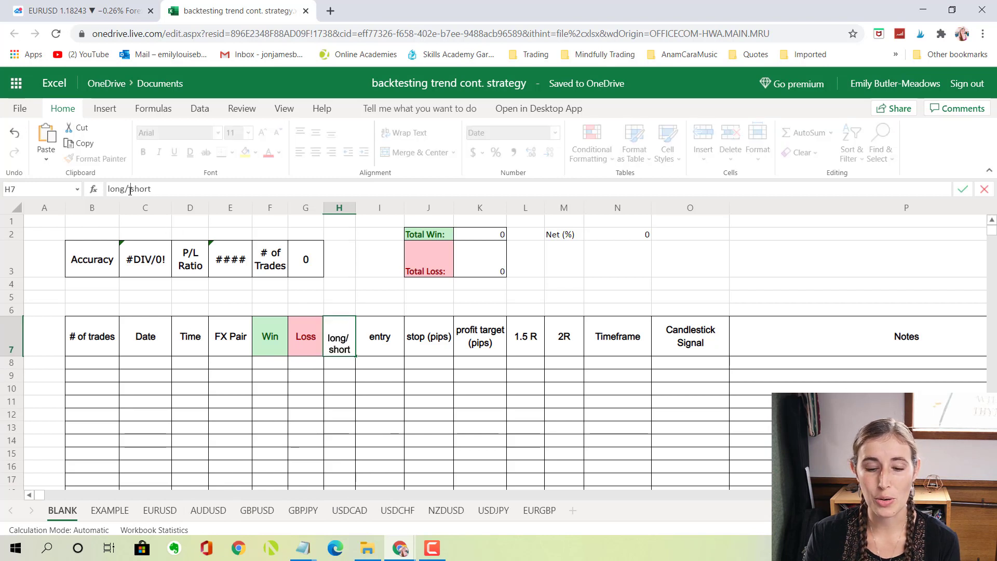
key(Return)
Walk through the empty row 8 cells under entry, stop (pips), profit target, 1.5 R and 2R
click(382, 366)
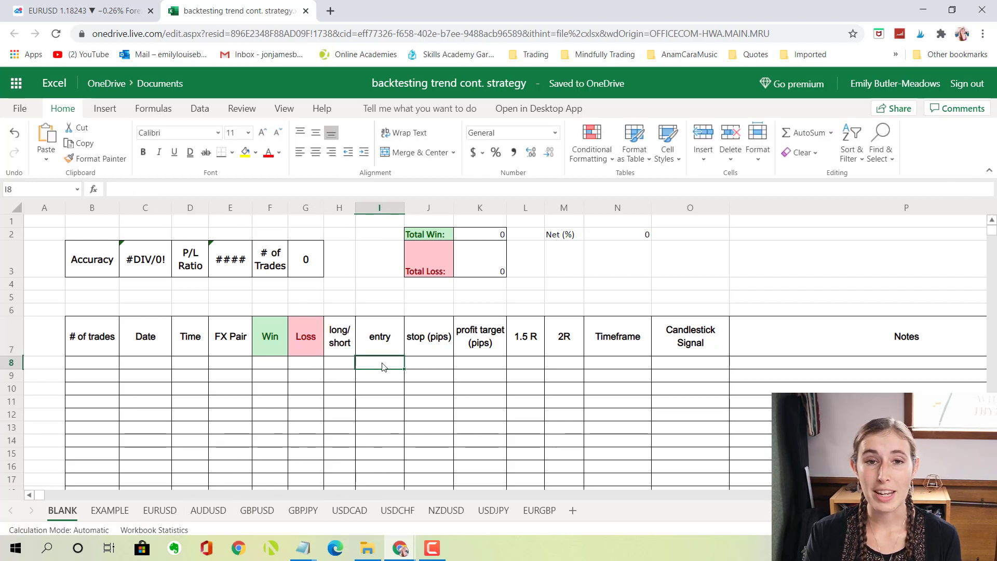
click(437, 364)
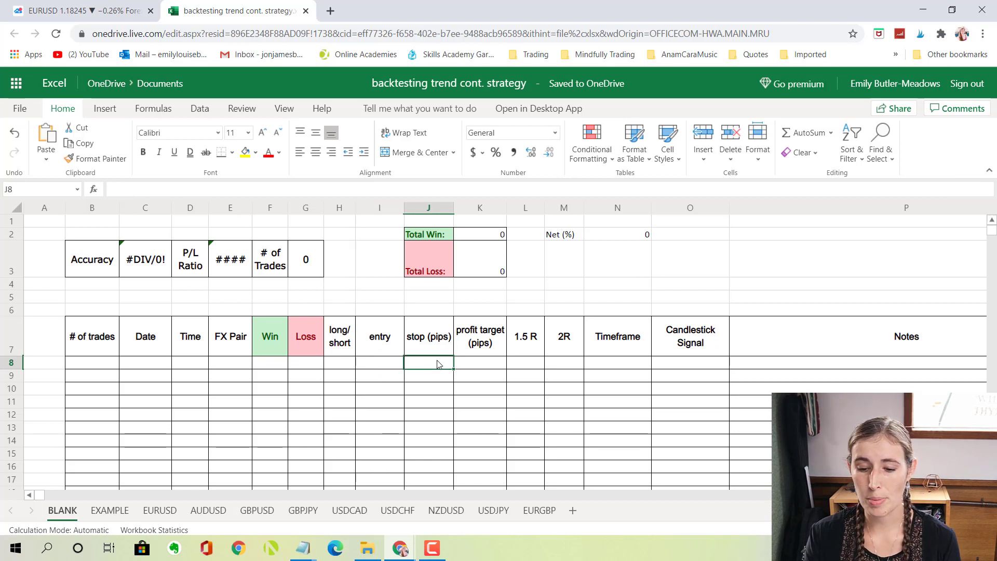
click(477, 362)
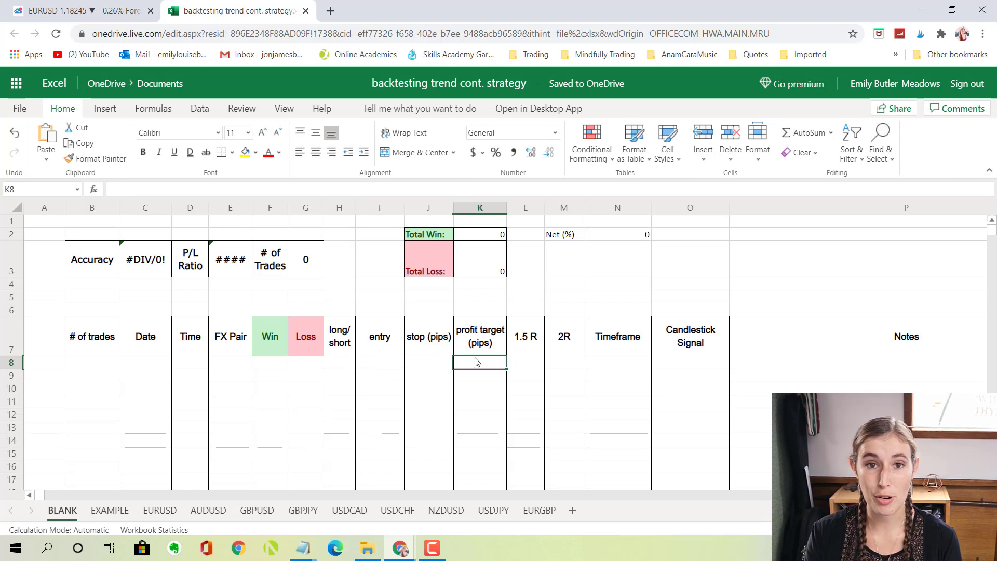
click(543, 363)
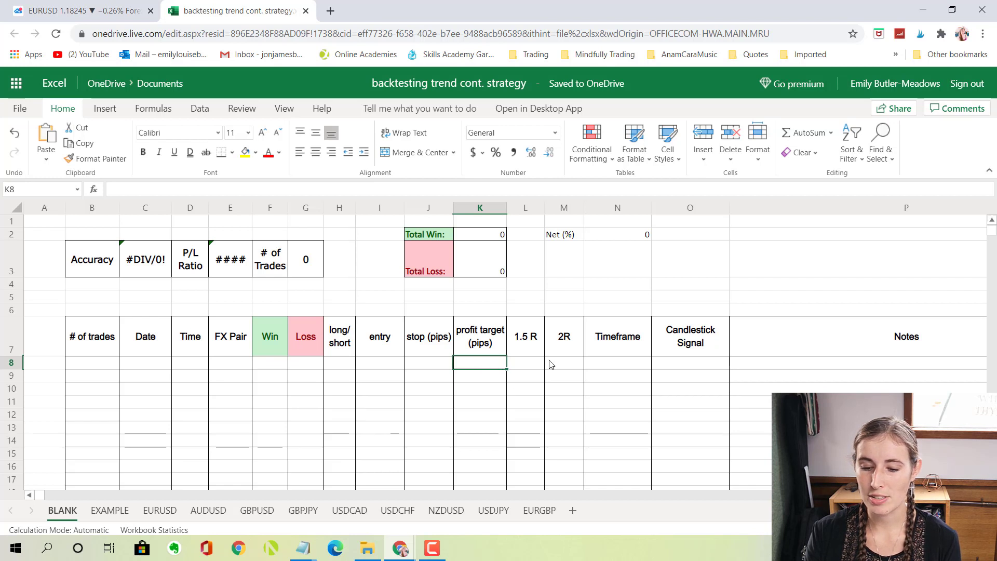
click(560, 362)
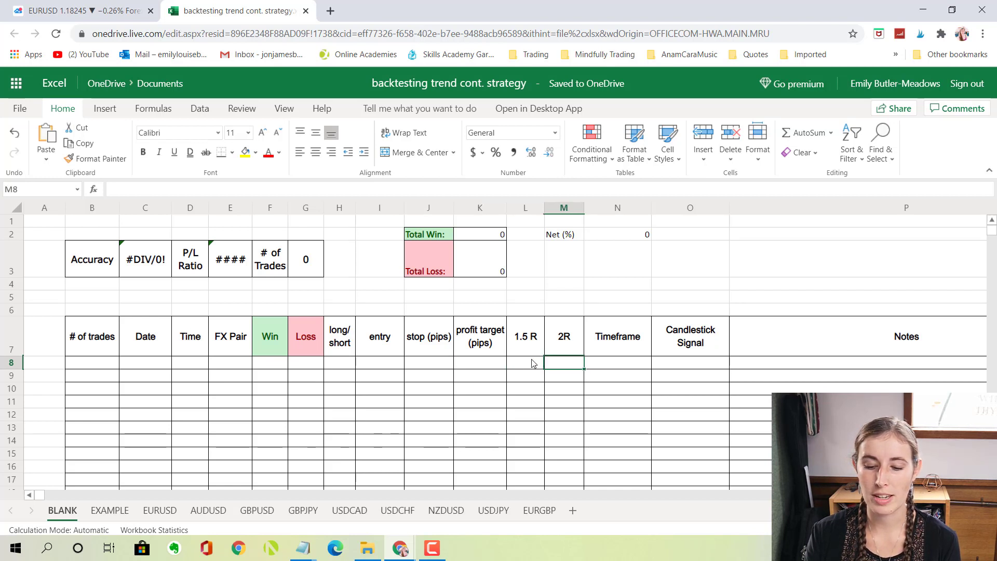
click(536, 363)
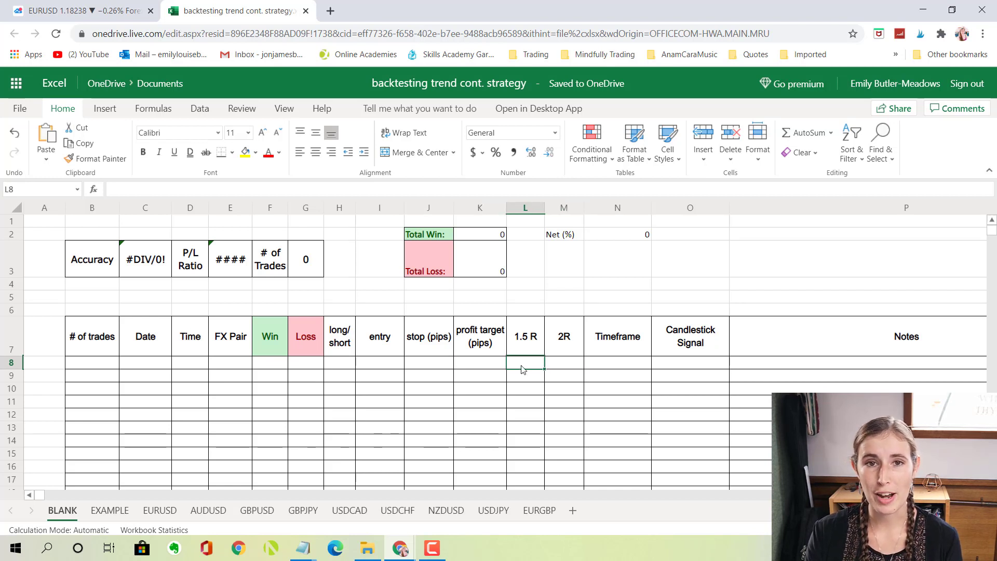
click(569, 364)
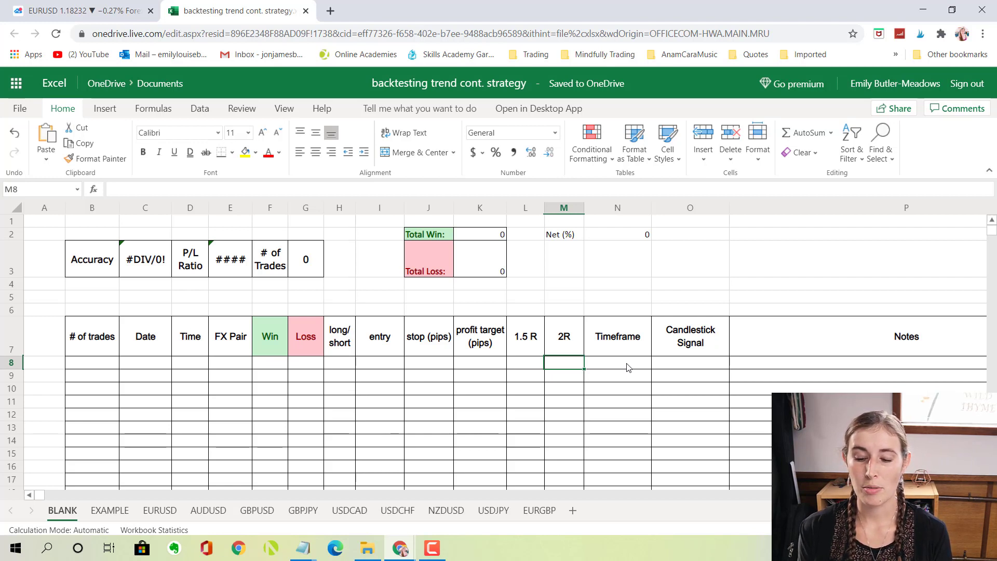
click(628, 367)
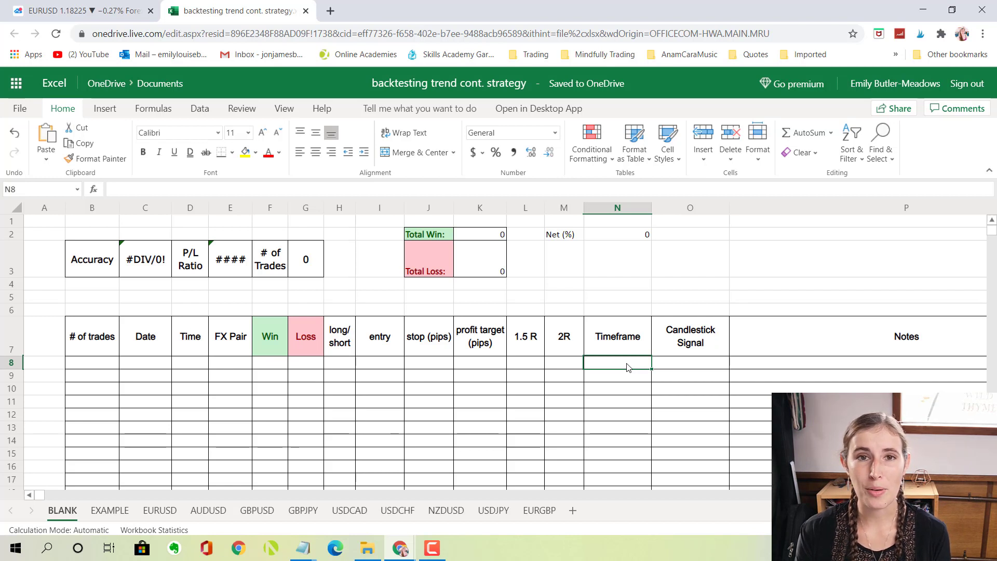
click(660, 366)
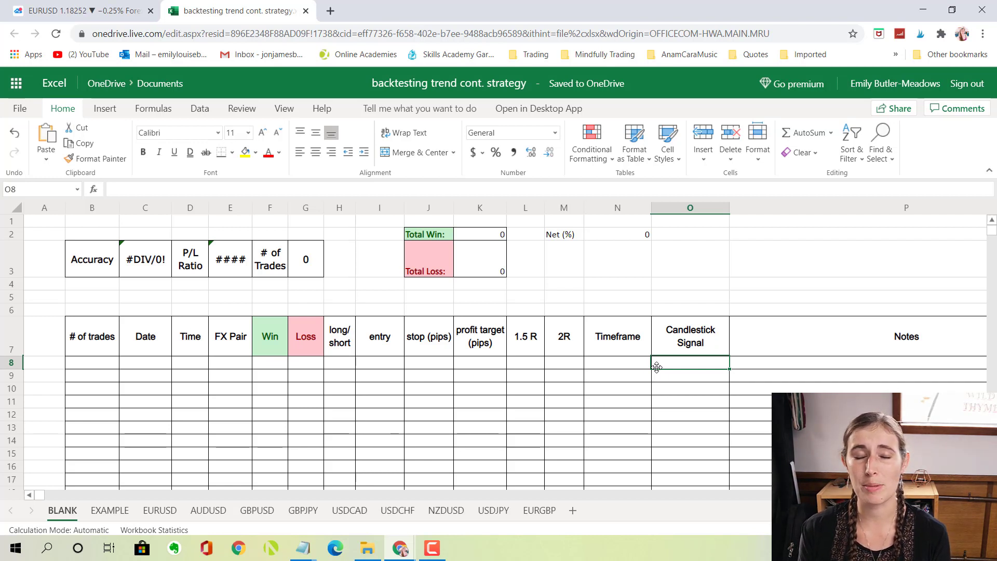
key(Right)
key(Down)
key(Down)
key(Down)
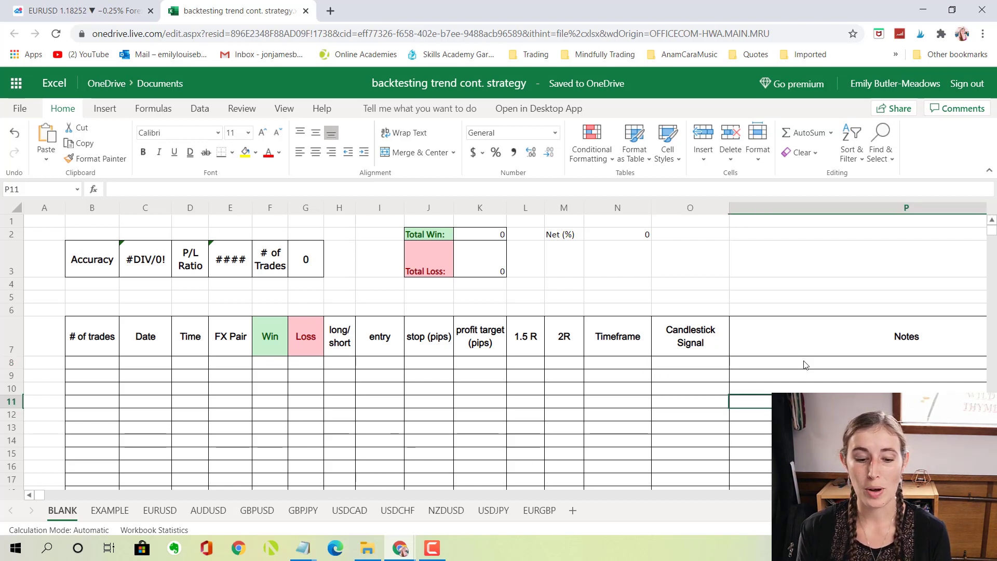
key(Up)
key(Up)
key(Up)
key(Up)
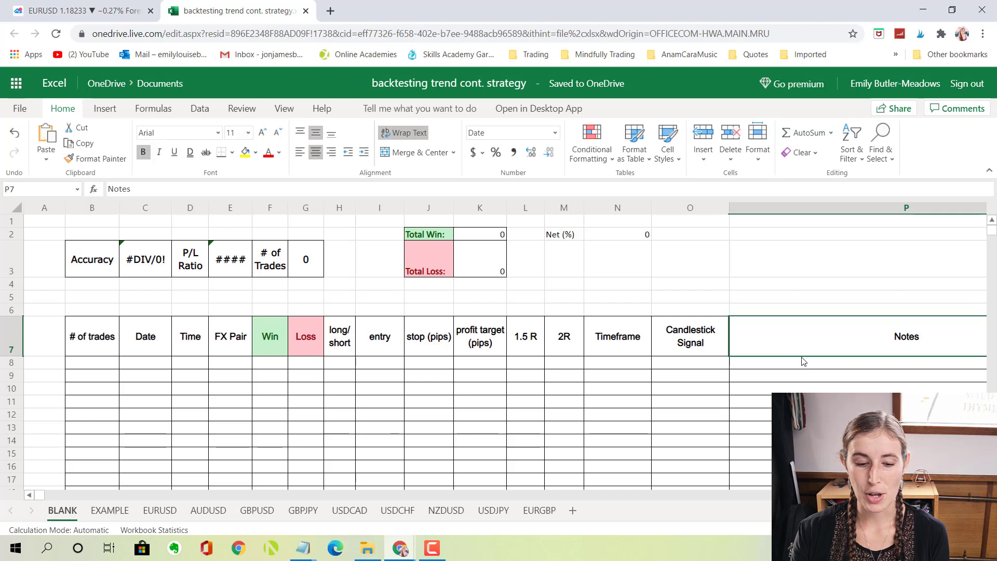
click(787, 378)
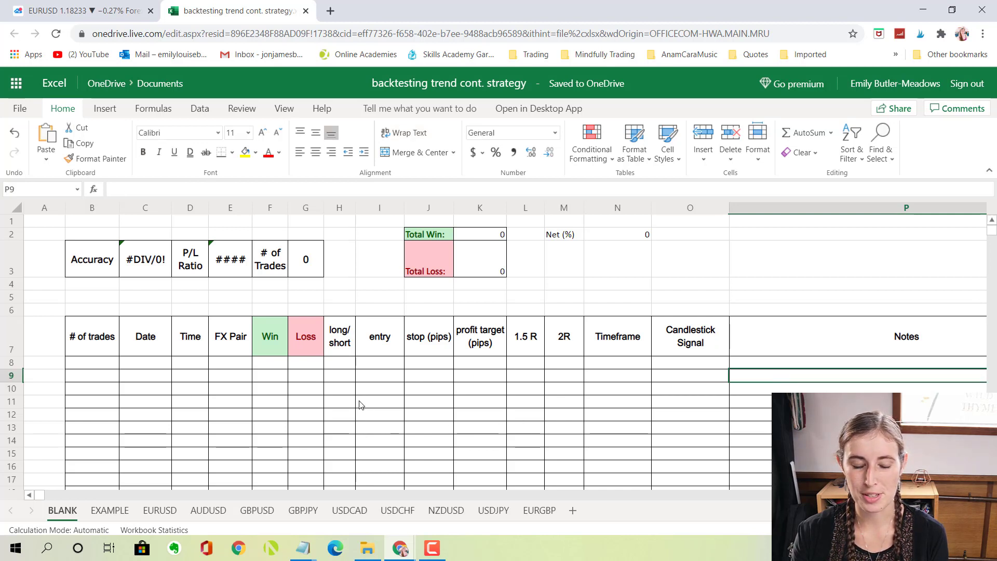
click(206, 400)
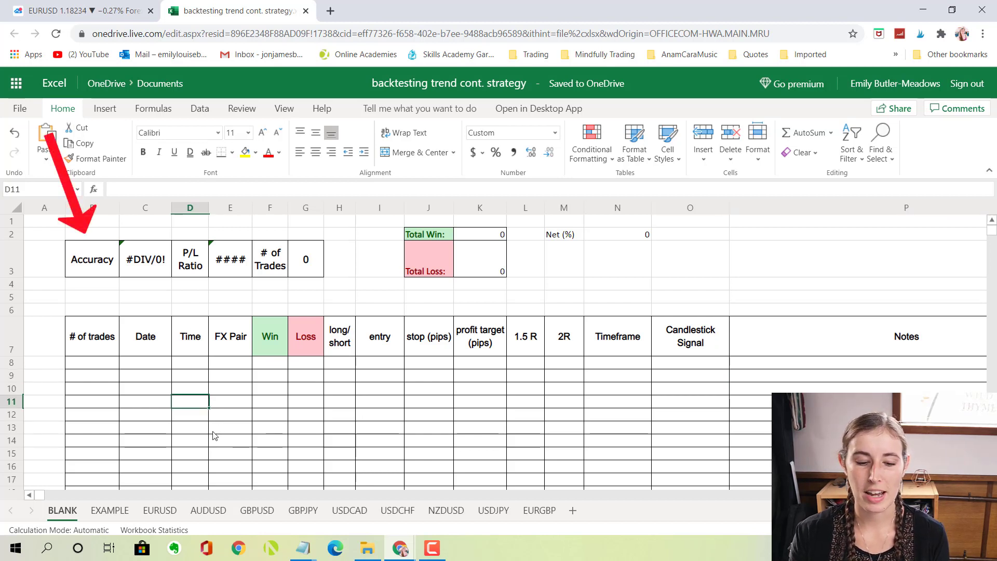
click(190, 272)
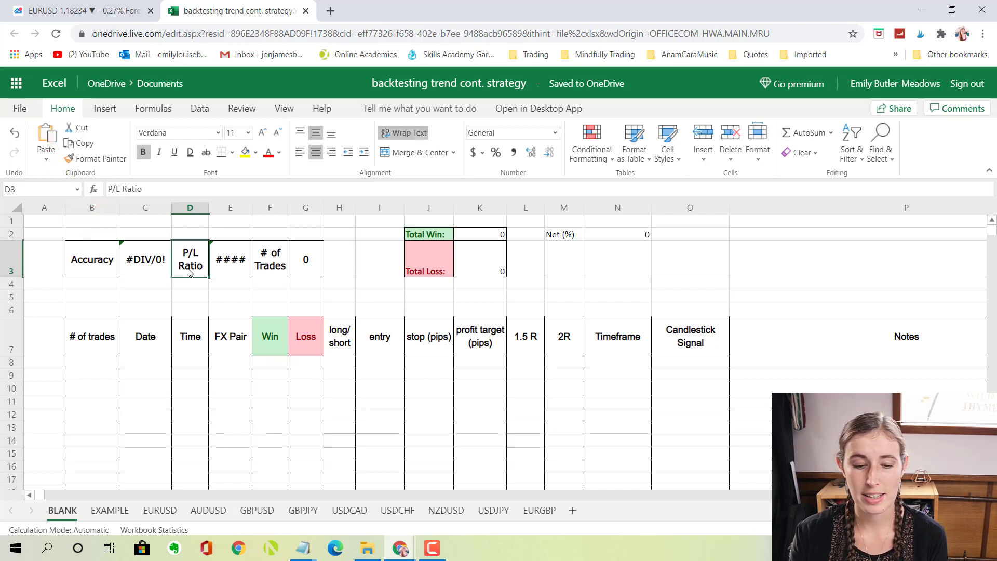
drag(378, 285, 355, 287)
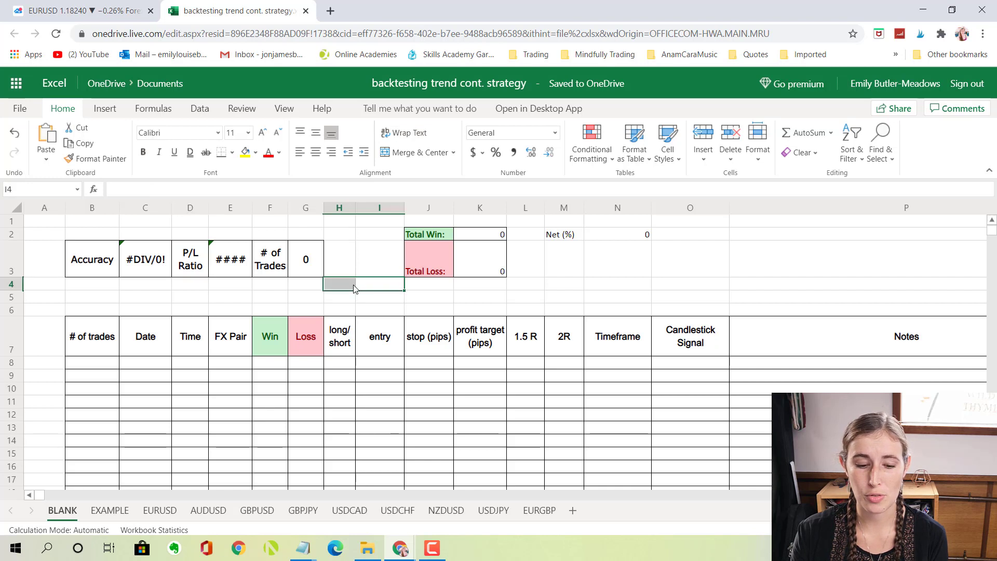
Explain the Accuracy formula (C3), P/L Ratio (D3) and # of Trades (F3) stats
click(121, 272)
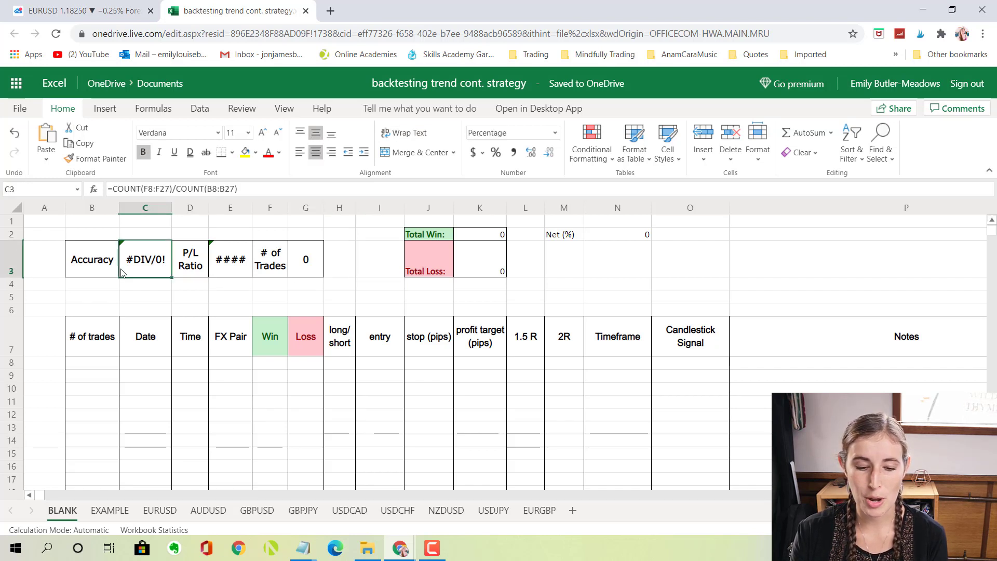
click(195, 277)
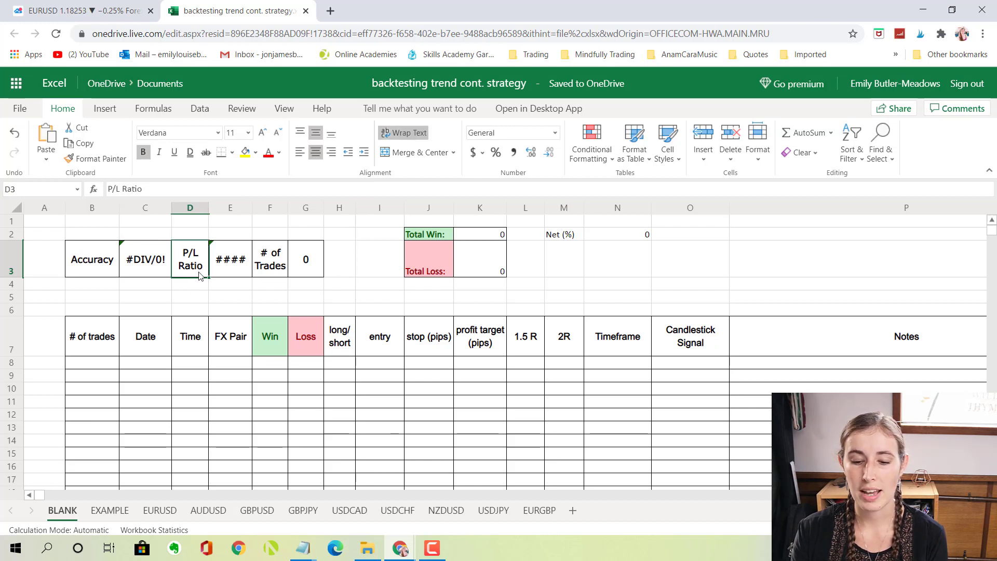
click(274, 271)
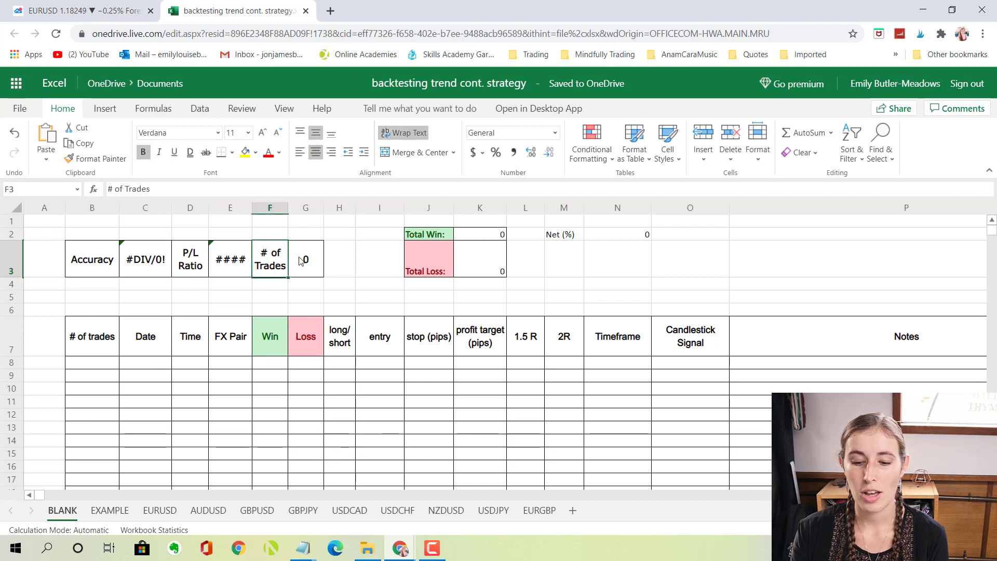
drag(90, 401, 74, 452)
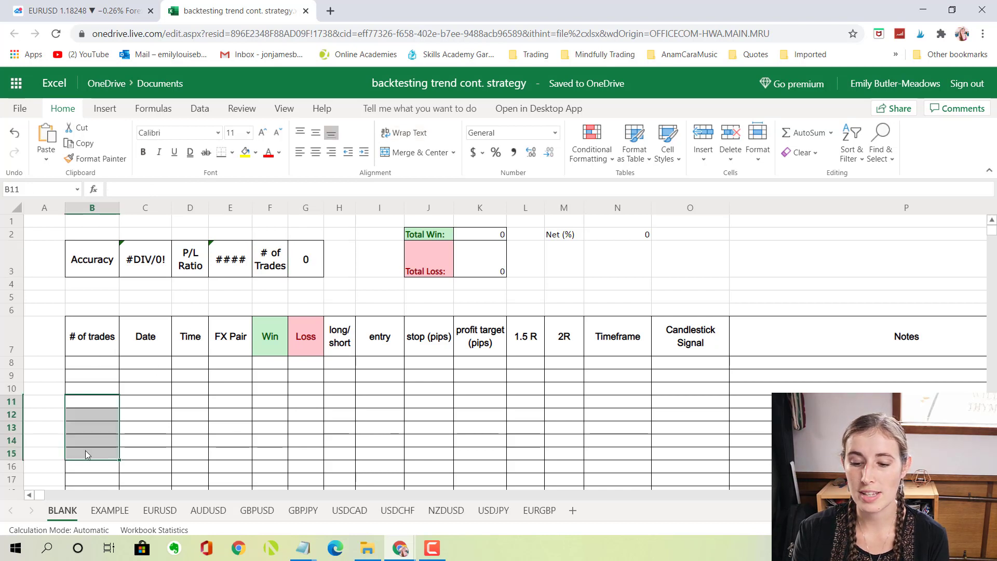
click(305, 415)
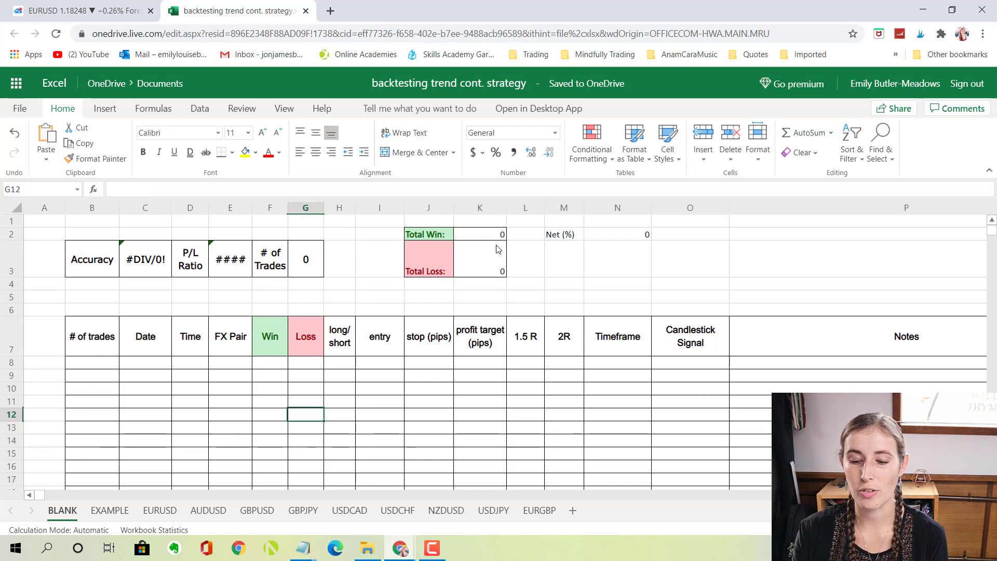
Review Total Win (K2) and Net (%) (N2), then bring up the EURUSD TradingView chart
click(495, 239)
click(626, 235)
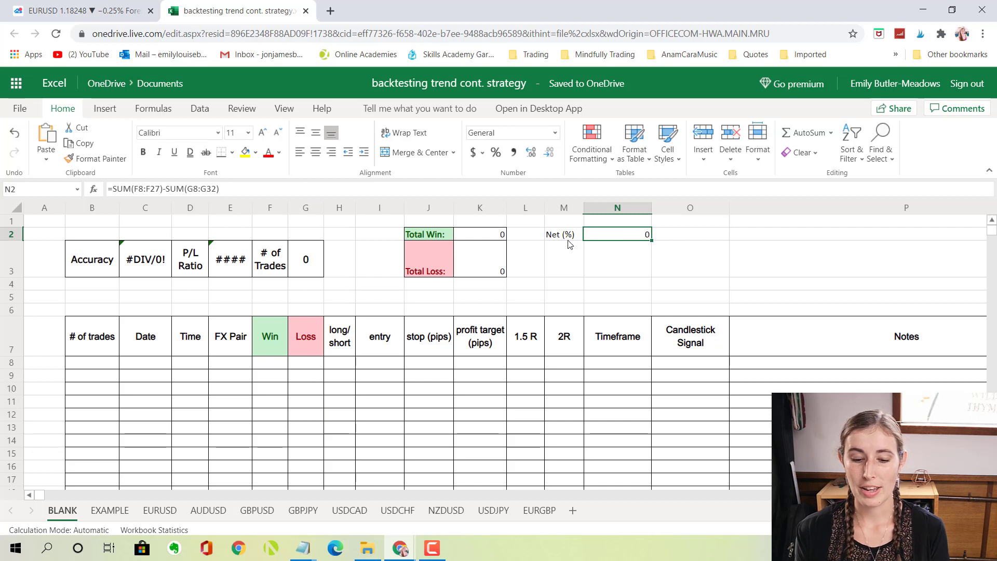
click(550, 256)
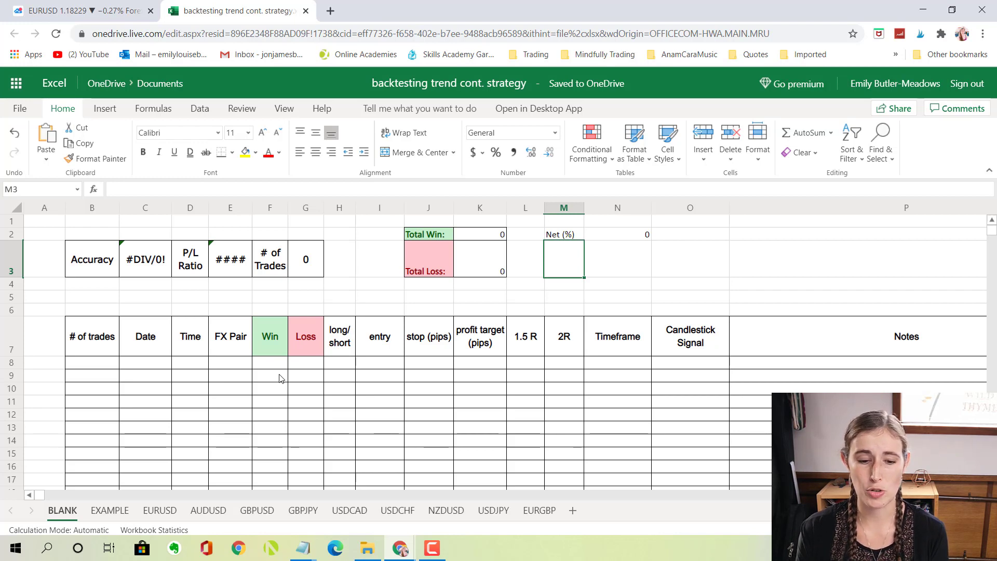
click(78, 10)
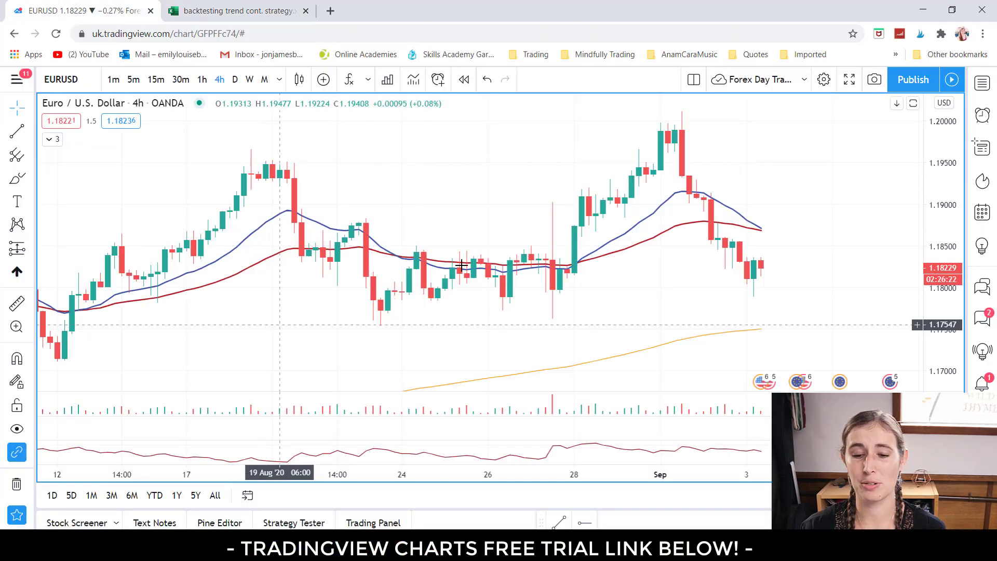